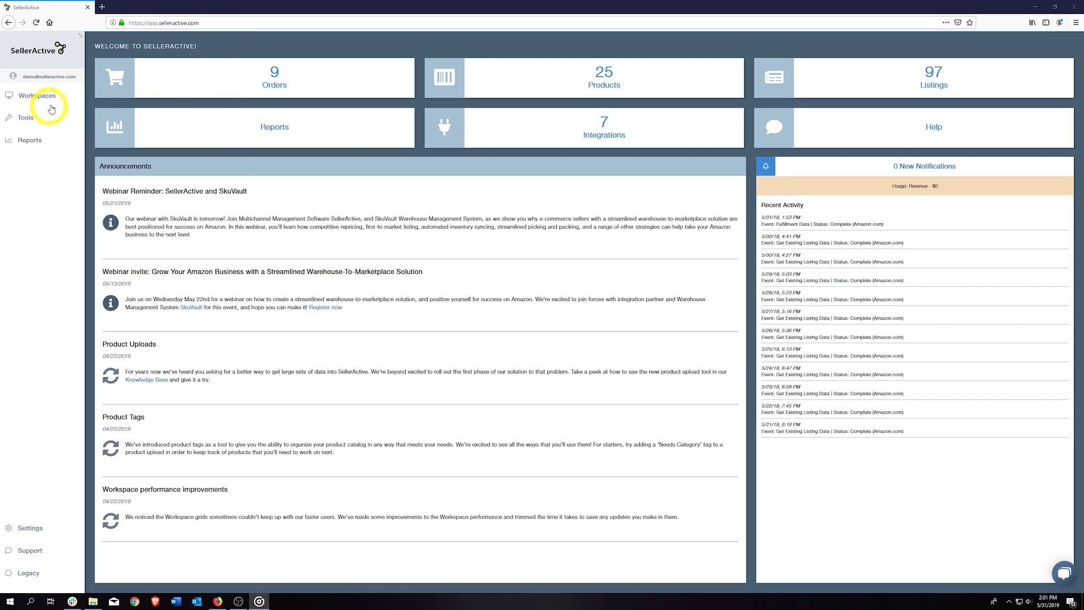
Open the Pricing Strategies page from the Tools section of the sidebar.
left_click(79, 44)
mouse_move(37, 94)
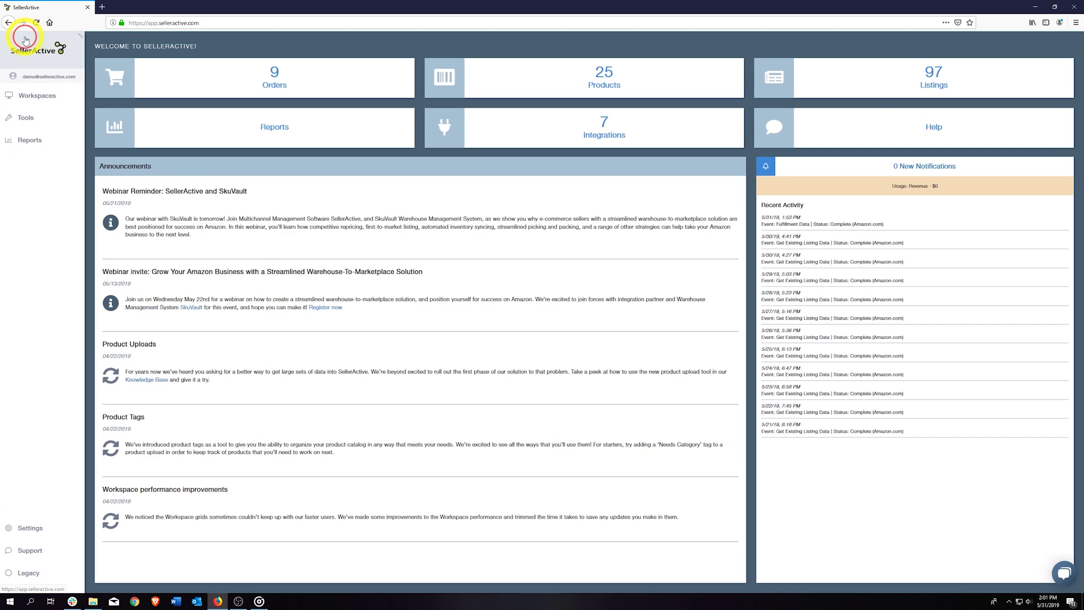
left_click(24, 117)
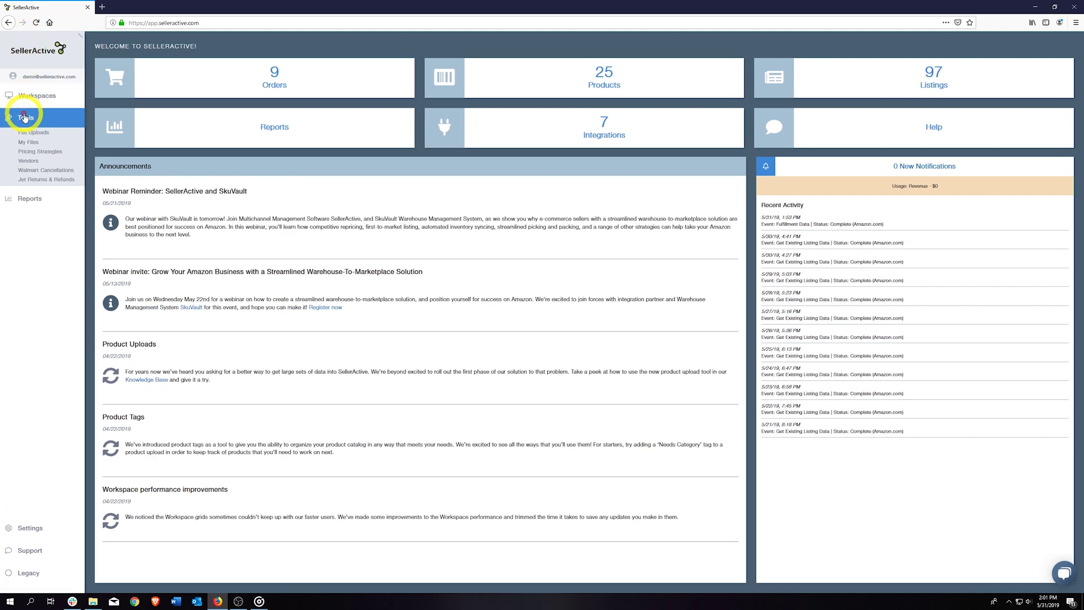
left_click(31, 152)
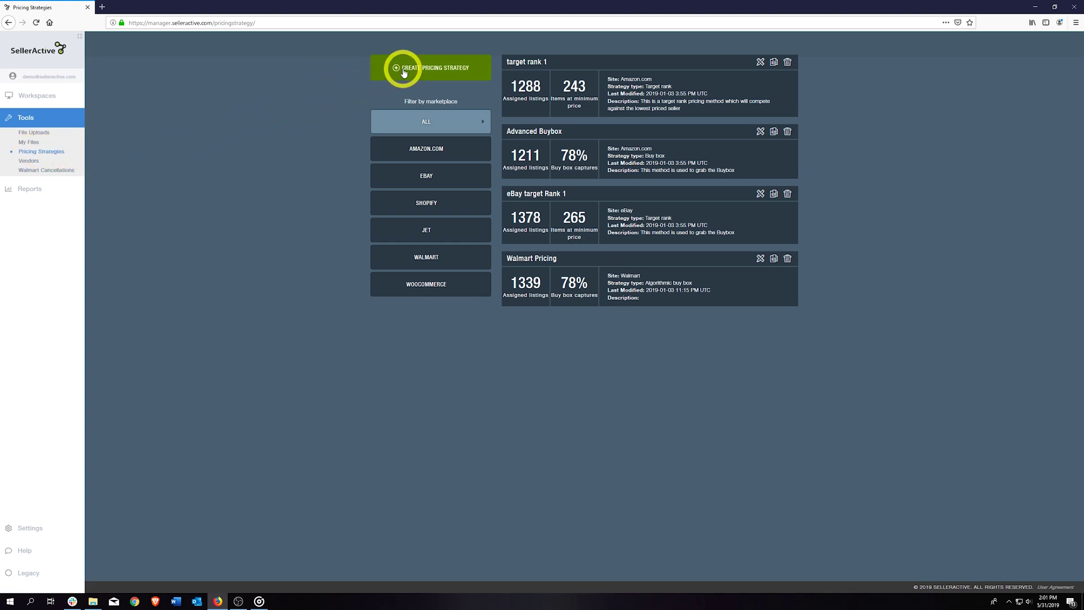
Start a new pricing strategy with Amazon.com as the marketplace.
left_click(404, 72)
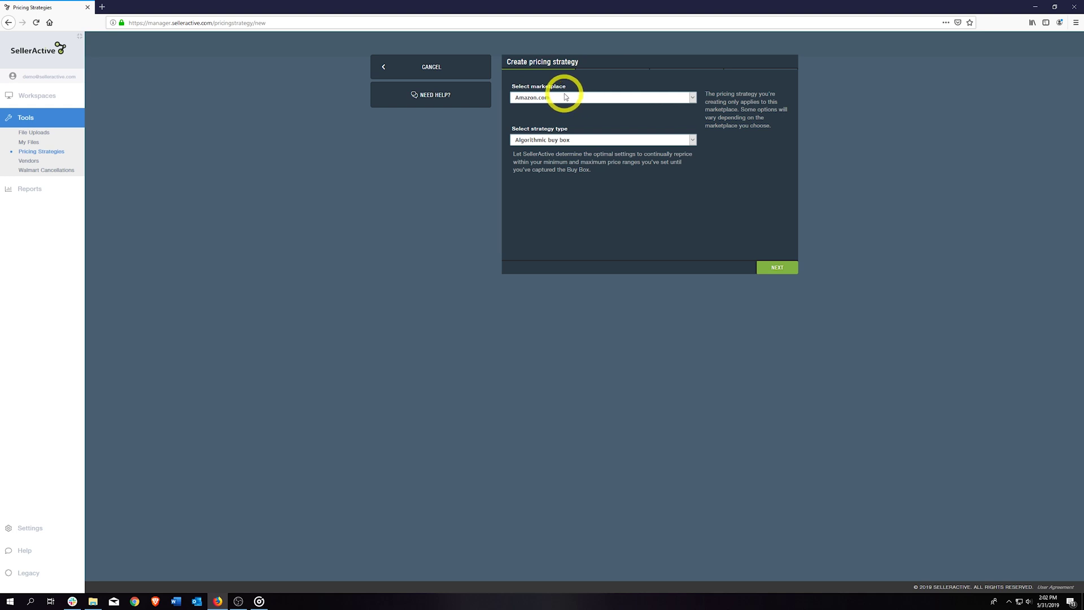
key("alt")
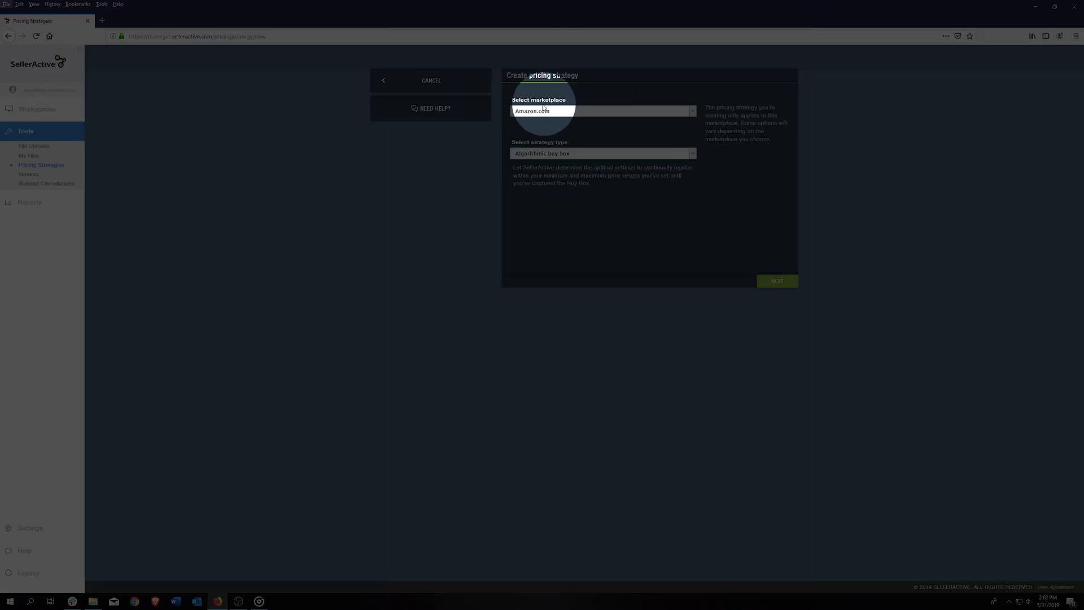
left_click(691, 113)
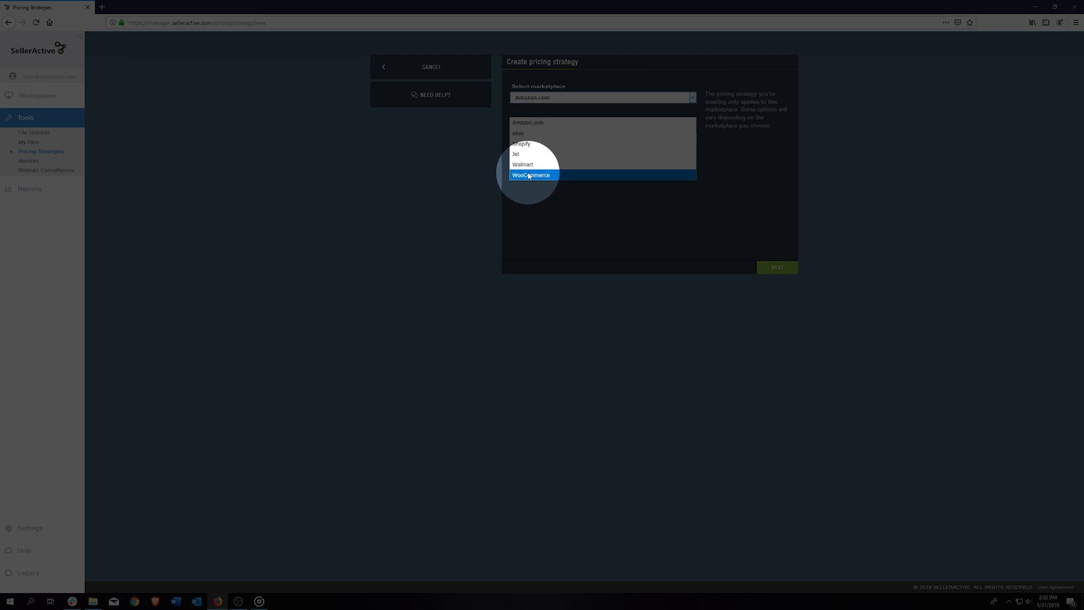
left_click(533, 124)
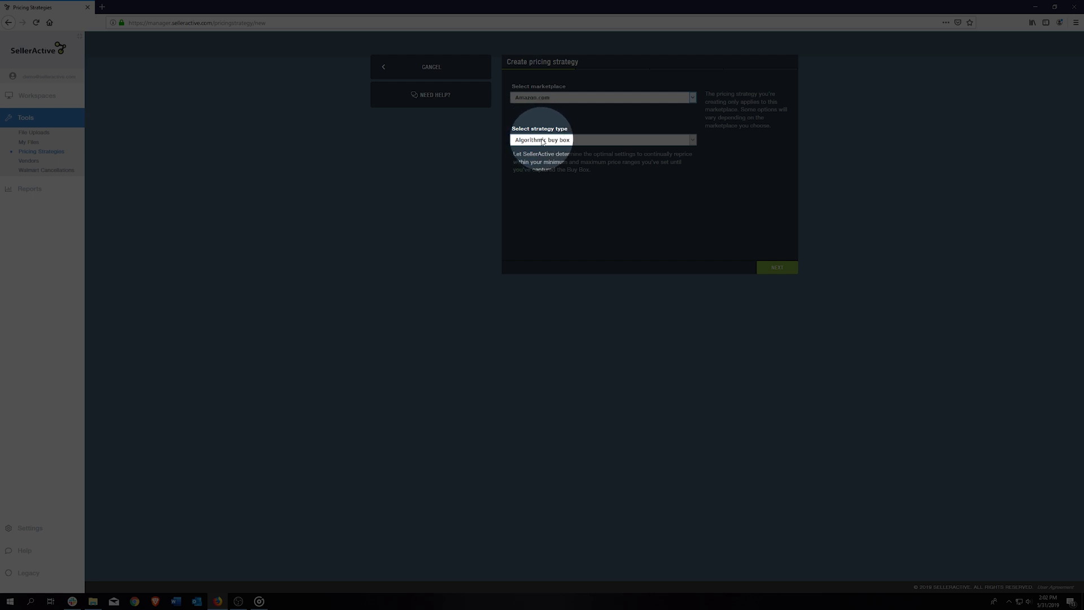
Choose Buy box as the strategy type.
left_click(542, 140)
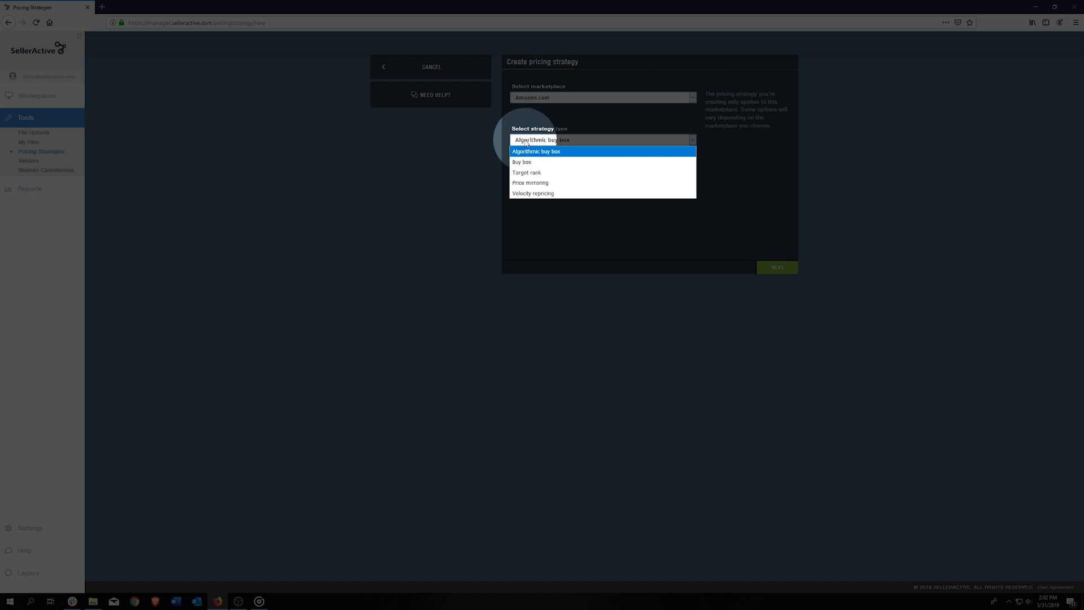
left_click(528, 155)
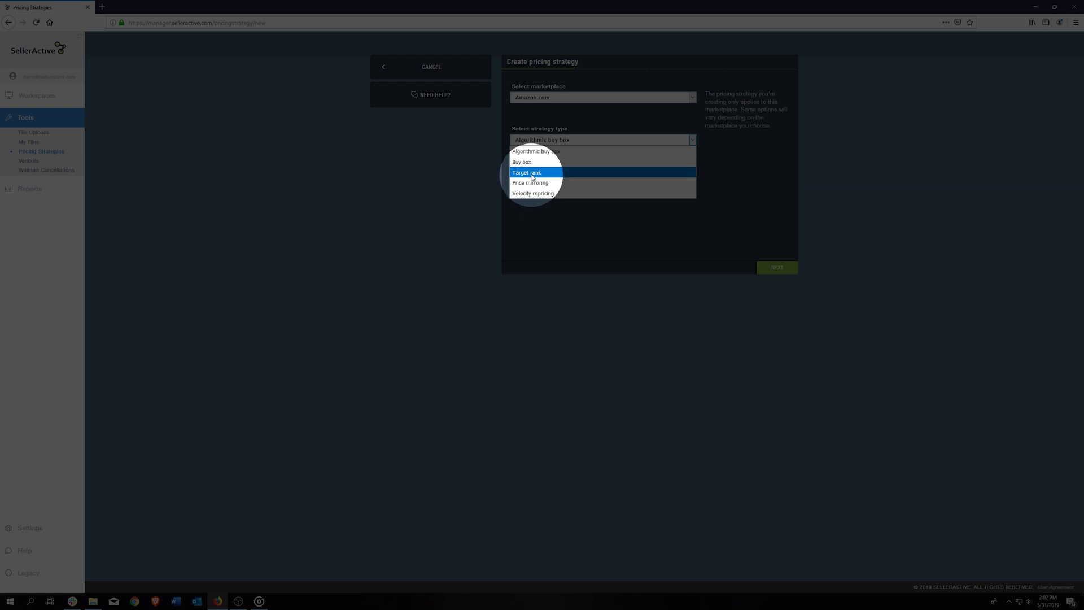
left_click(531, 162)
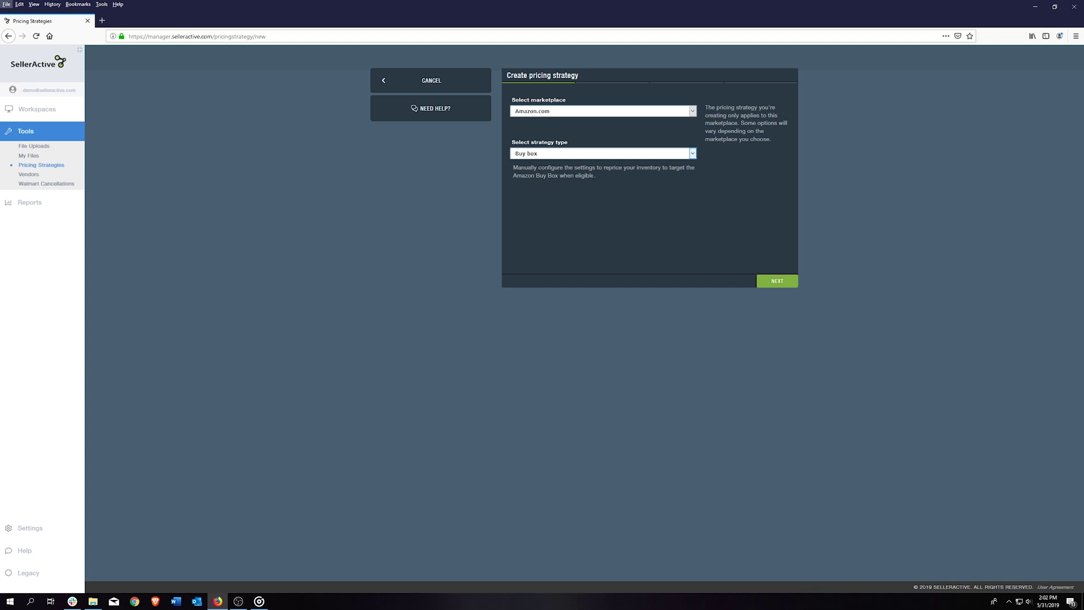
left_click(776, 285)
left_click(692, 155)
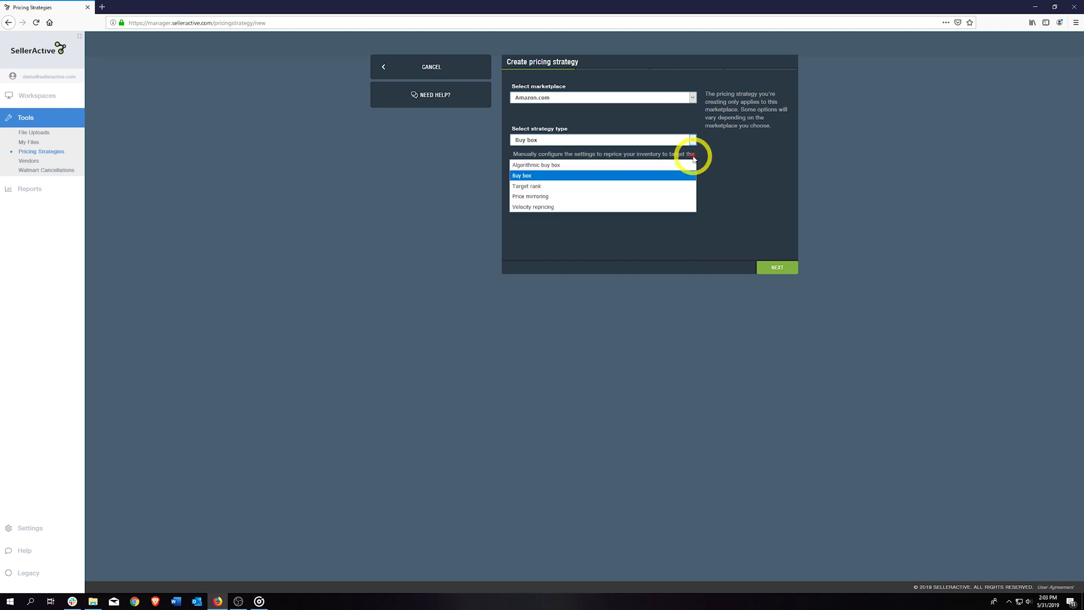
left_click(623, 185)
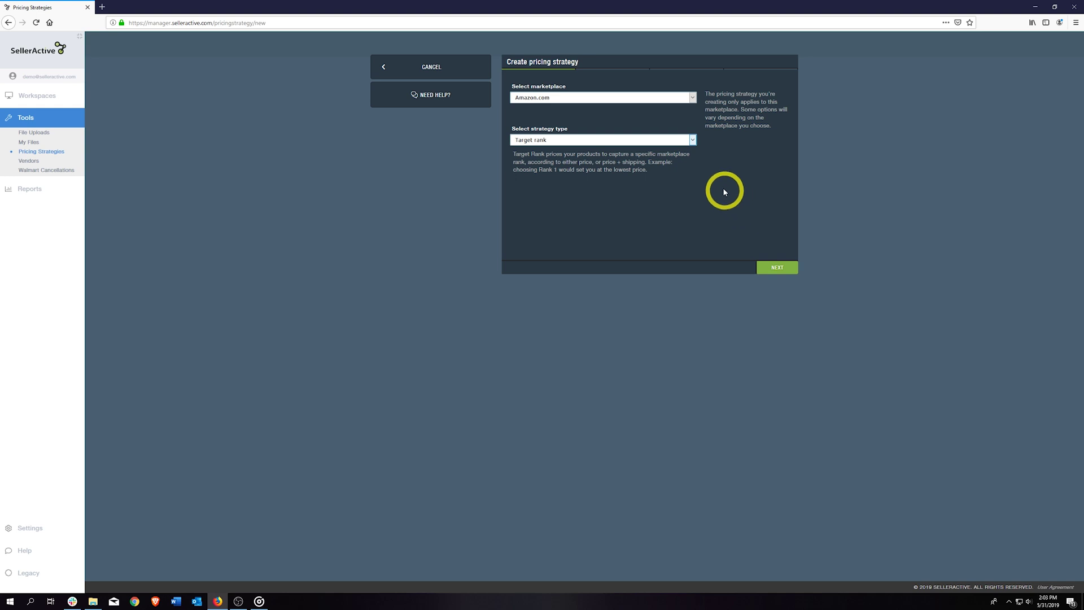
left_click(699, 142)
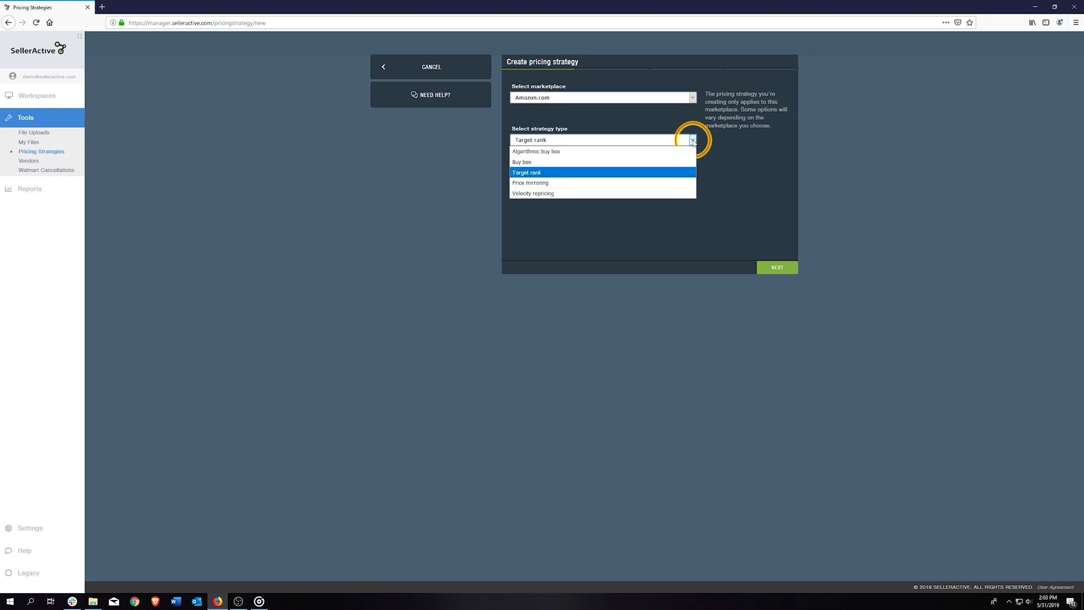
left_click(656, 157)
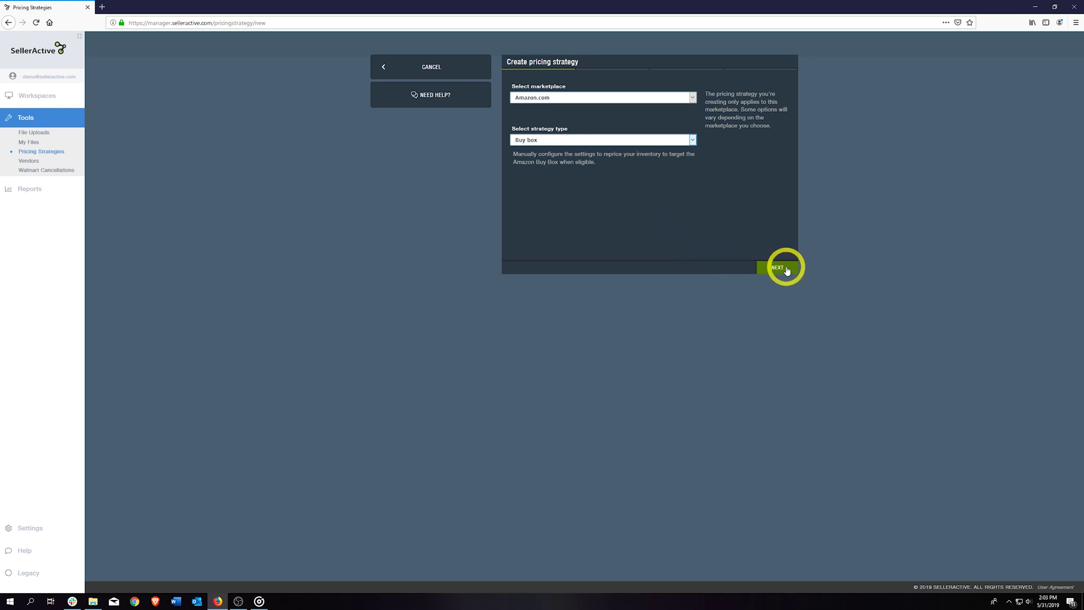
Advance past Profit protection to the Competition settings step.
left_click(787, 270)
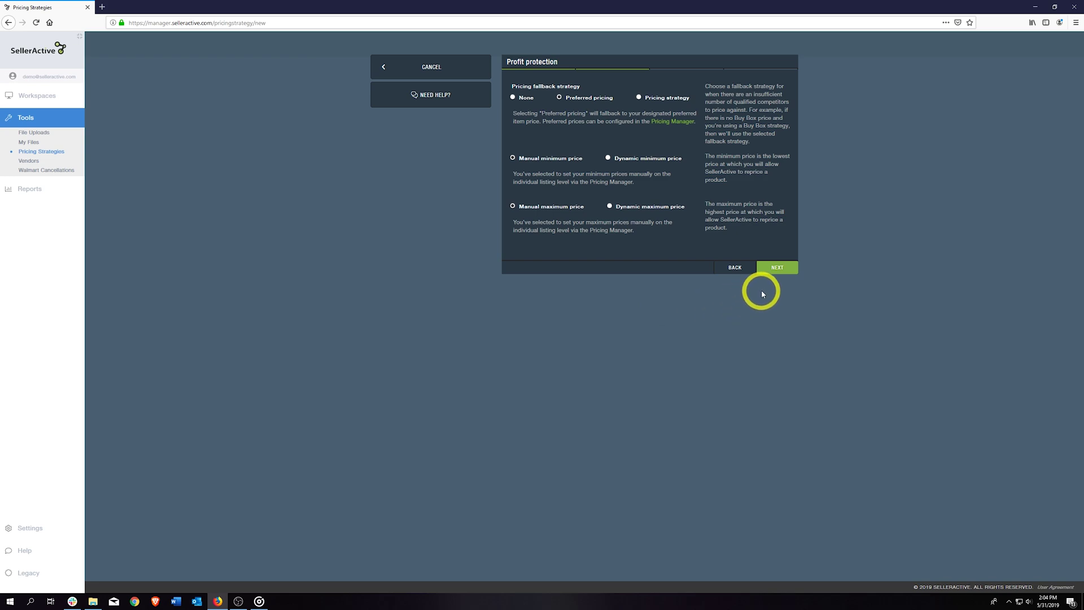
left_click(776, 268)
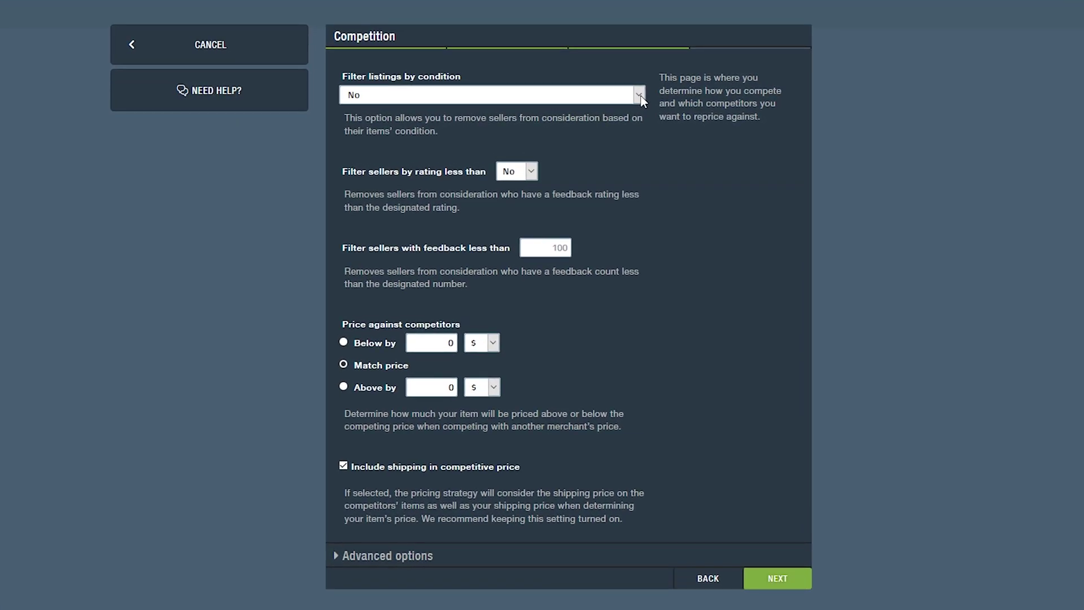
left_click(639, 95)
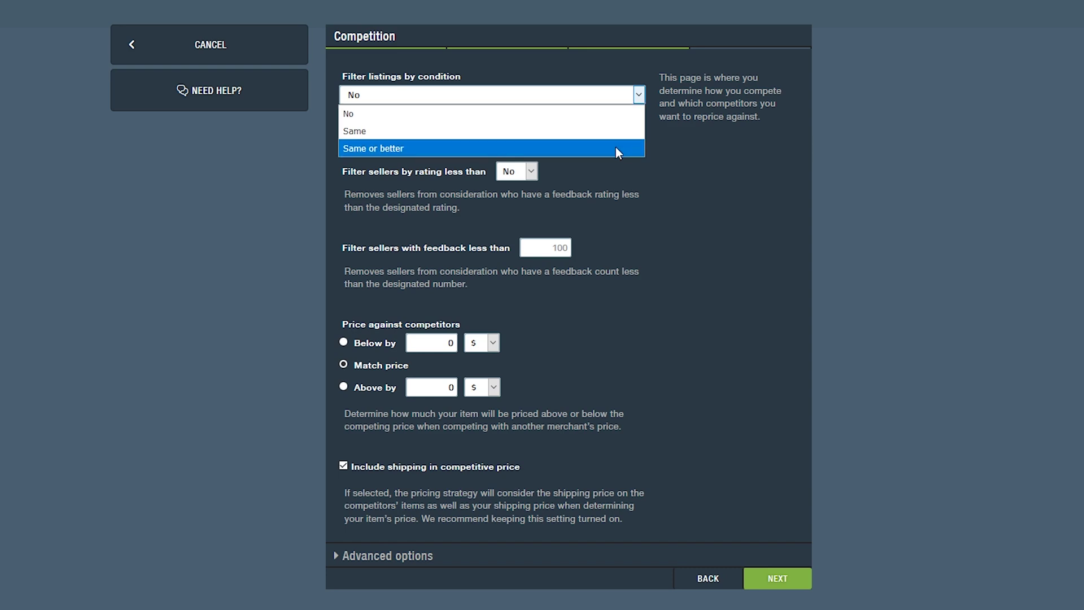
left_click(609, 169)
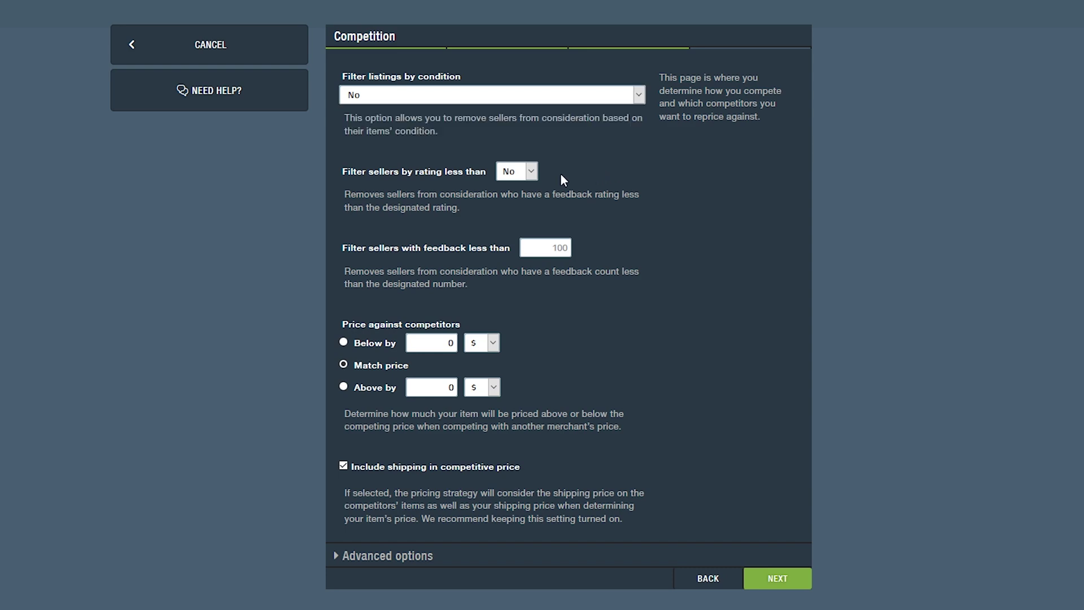
left_click(532, 171)
left_click_drag(530, 211, 519, 377)
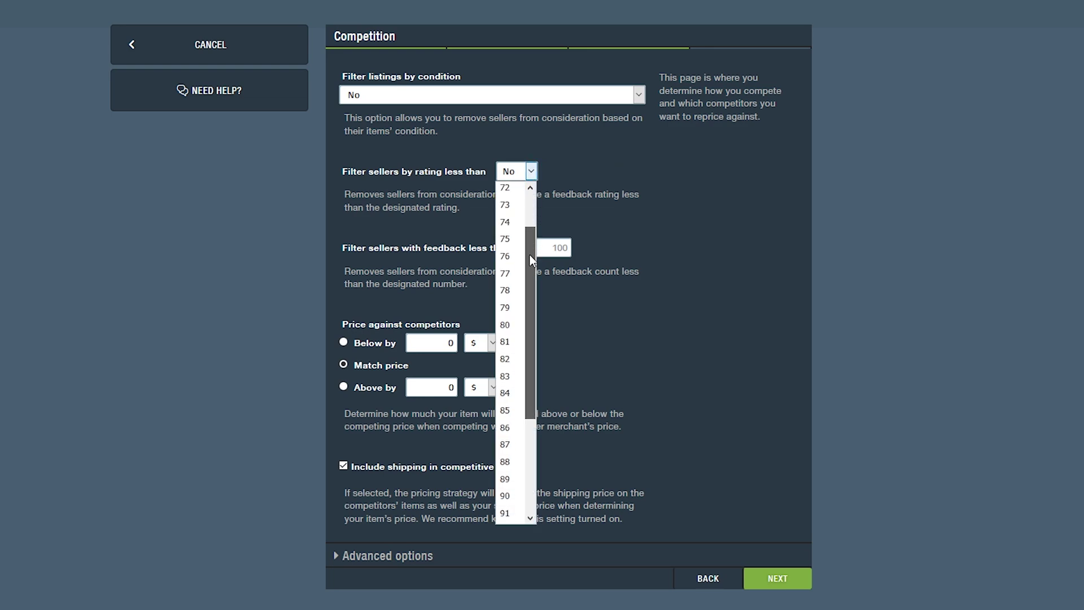
left_click(553, 345)
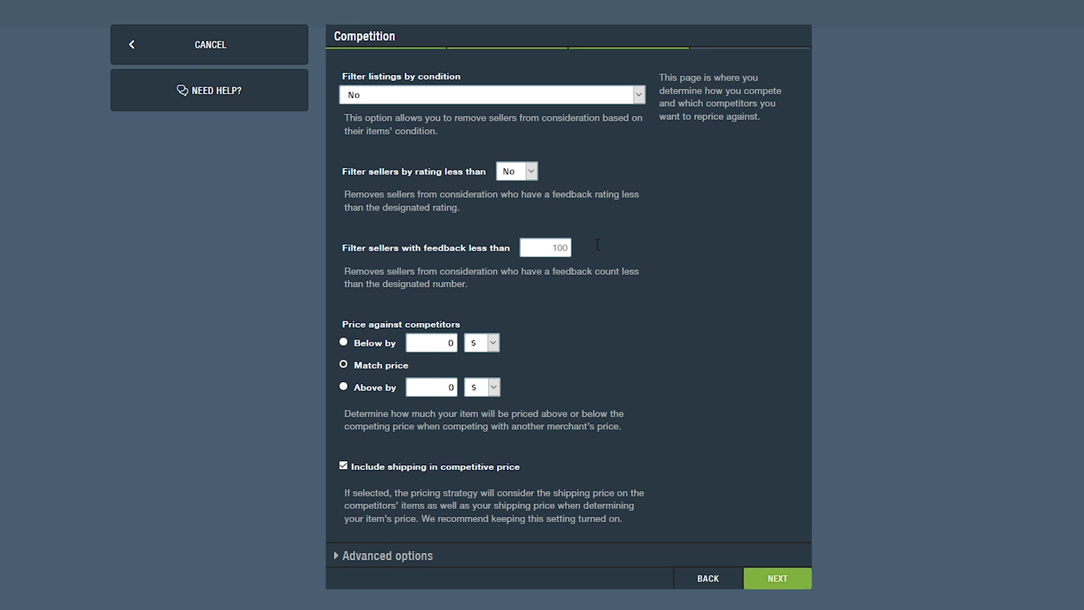
left_click(470, 280)
Set Price against competitors to Above by 5 %.
left_click(344, 343)
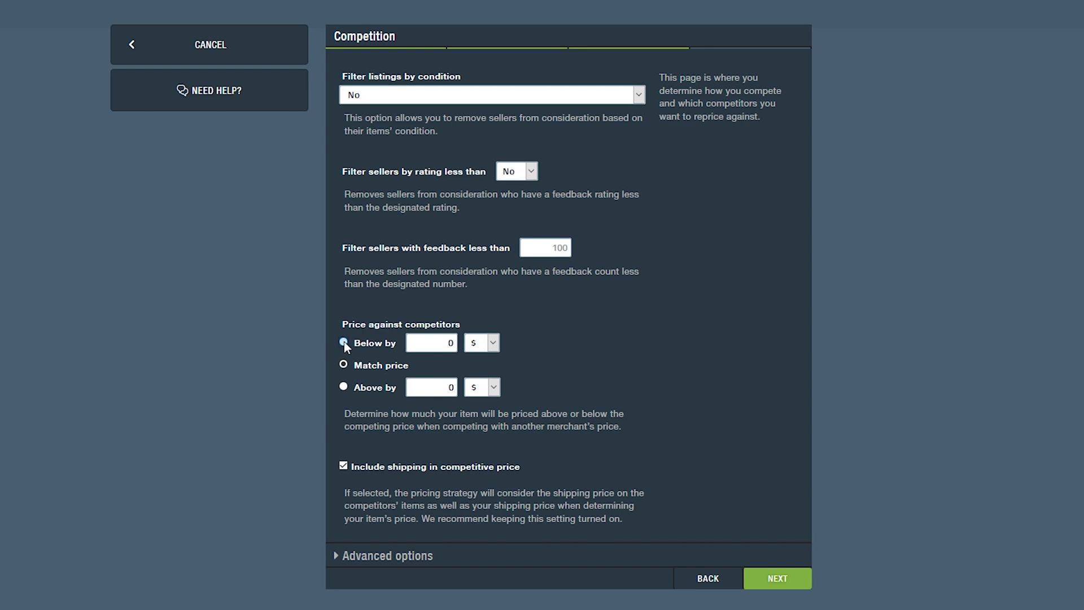
left_click(481, 342)
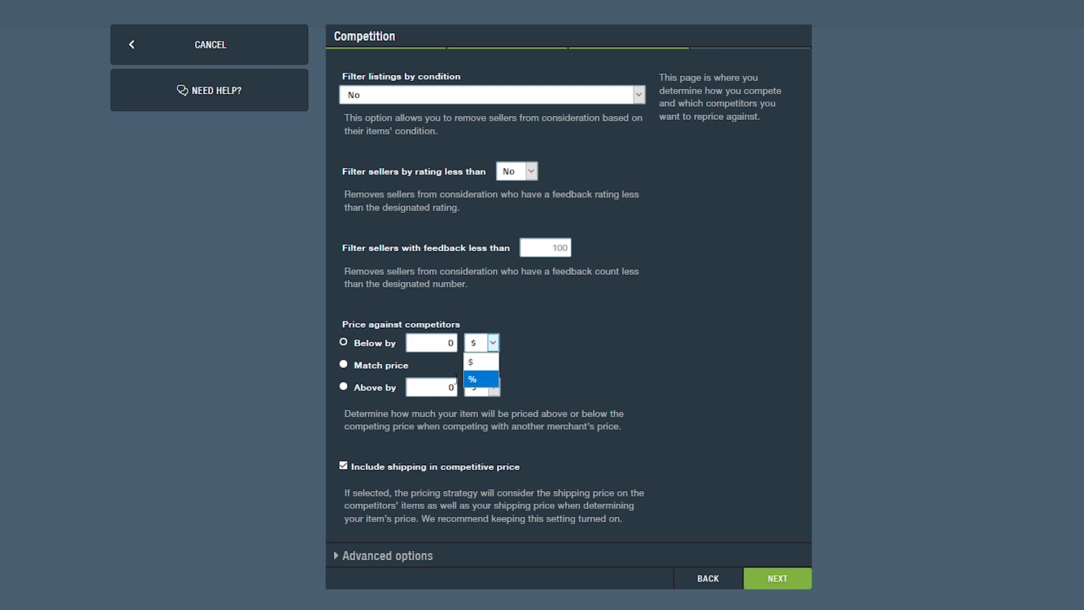
left_click(353, 364)
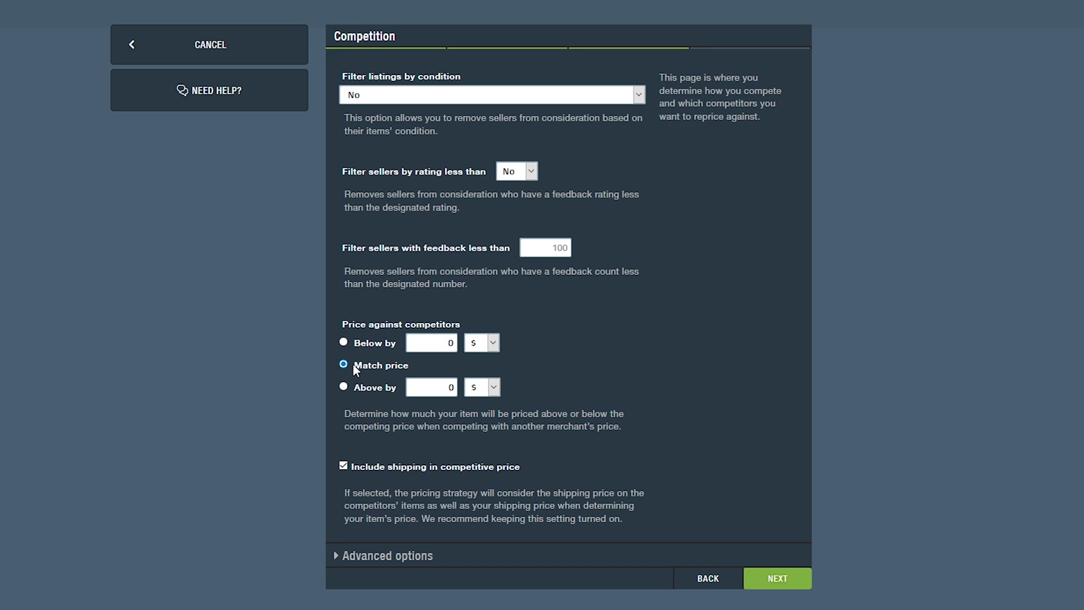
left_click(355, 388)
left_click(494, 387)
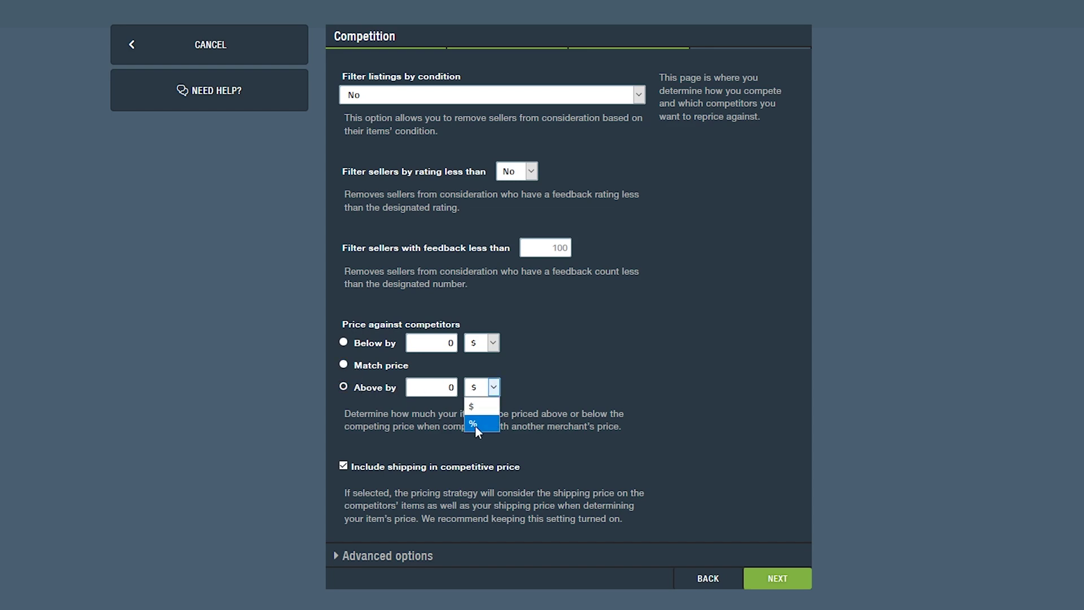
left_click(475, 425)
left_click_drag(440, 387, 463, 387)
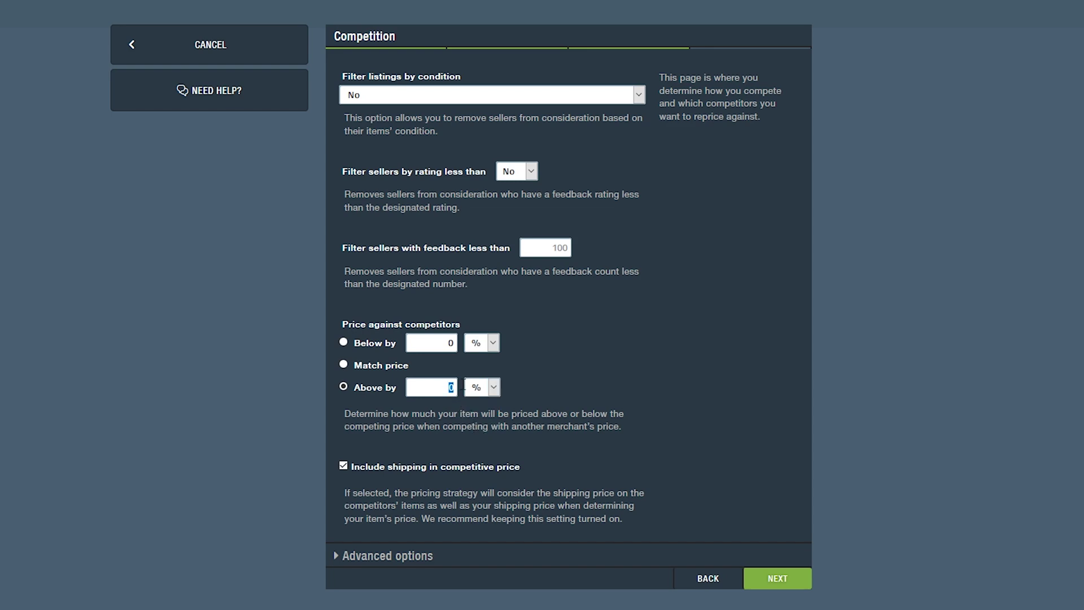
type("5")
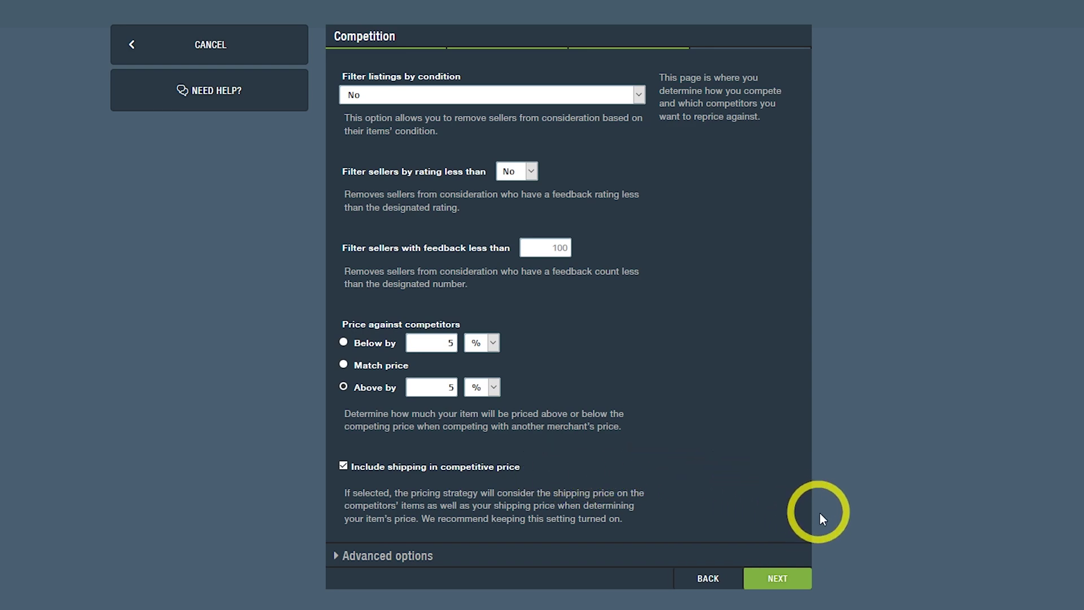
In Amazon settings, keep competing against all sellers and exclude Amazon.com's price.
left_click(773, 579)
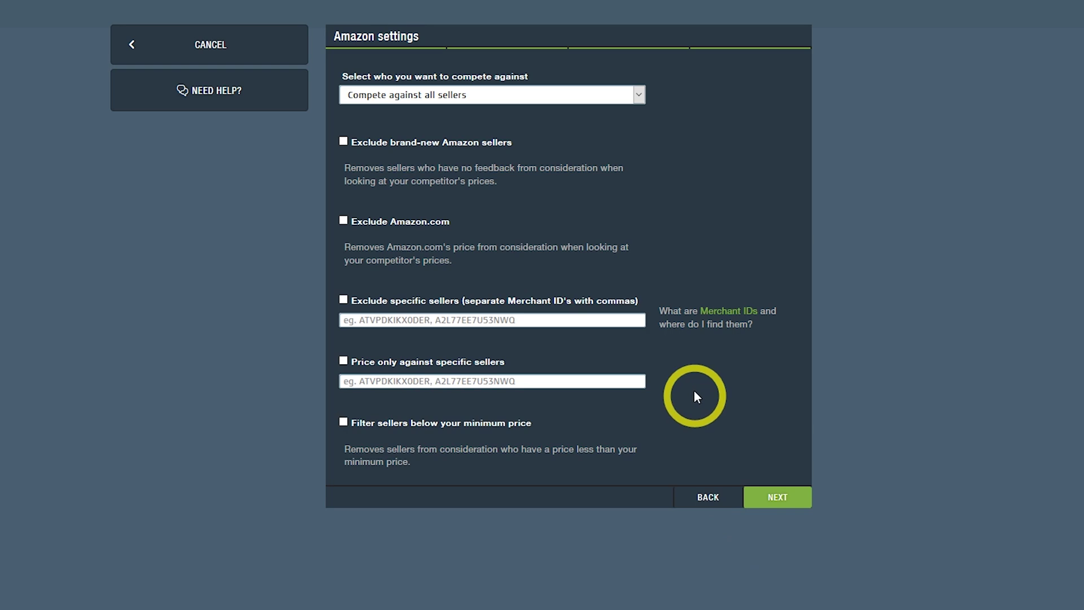
left_click(639, 96)
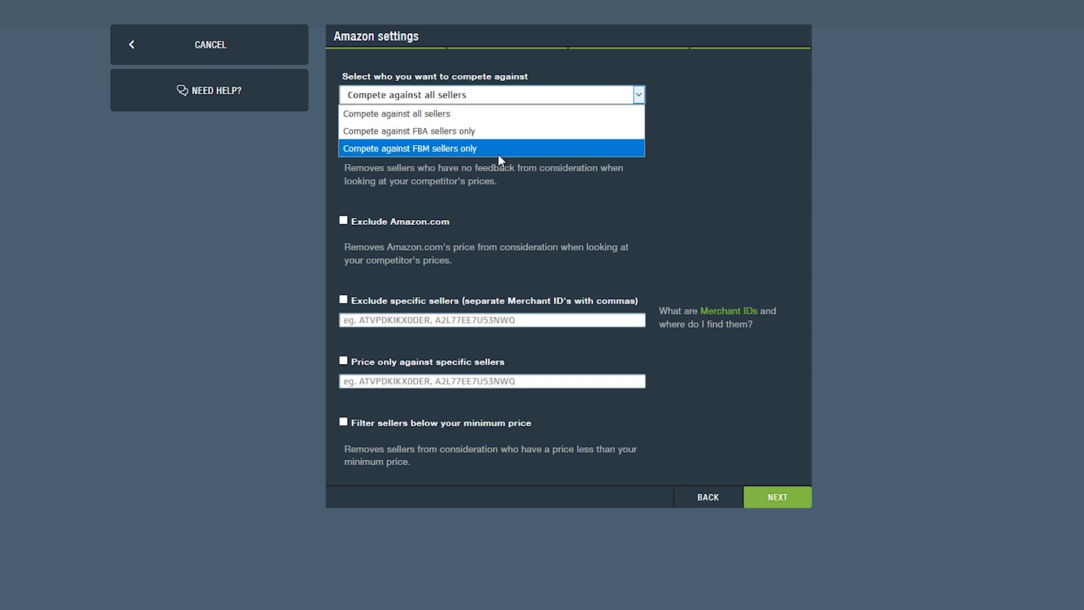
left_click(505, 189)
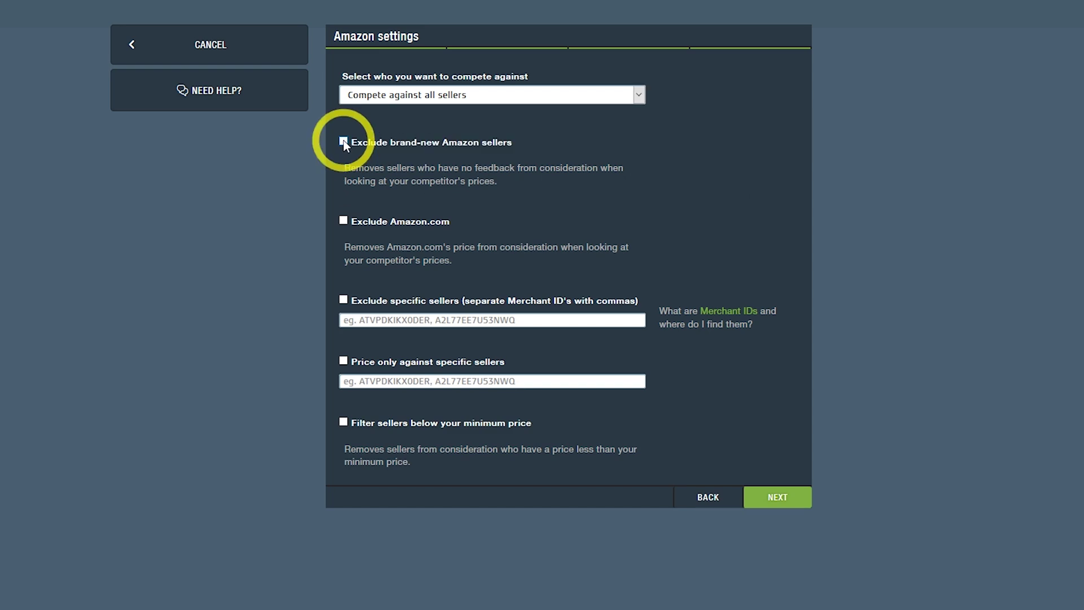
left_click(345, 222)
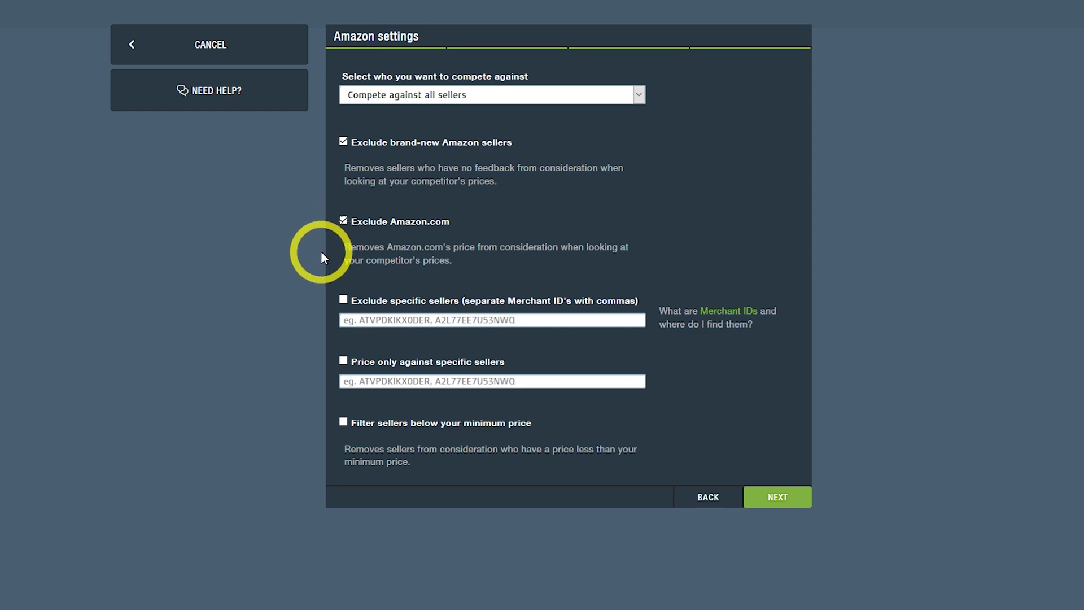
Exclude brand-new Amazon sellers and sellers below your minimum price, leaving specific-seller exclusion off.
left_click(344, 302)
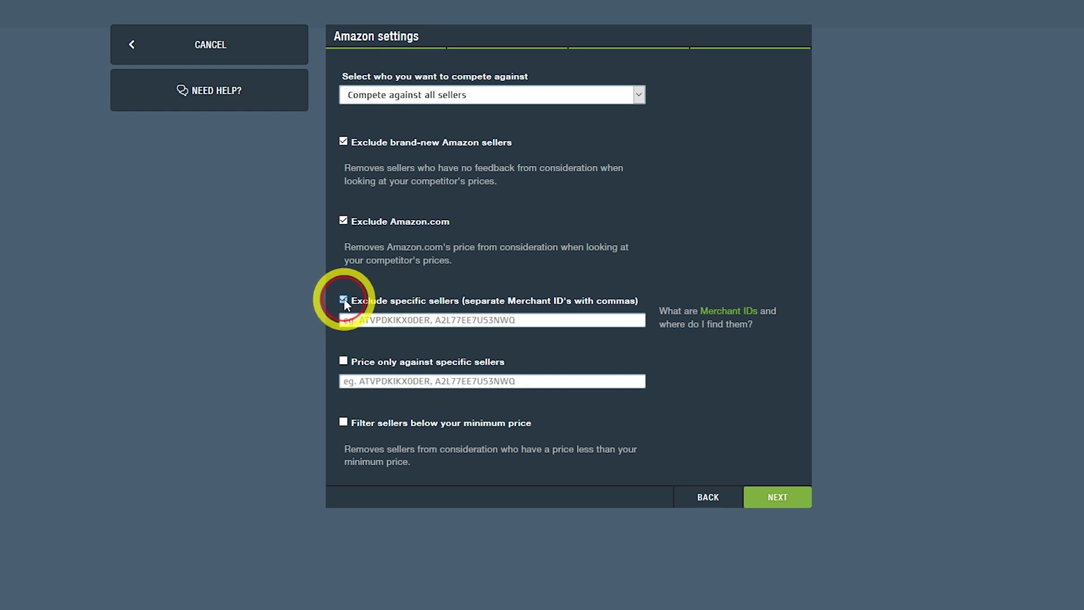
left_click(344, 298)
left_click(342, 361)
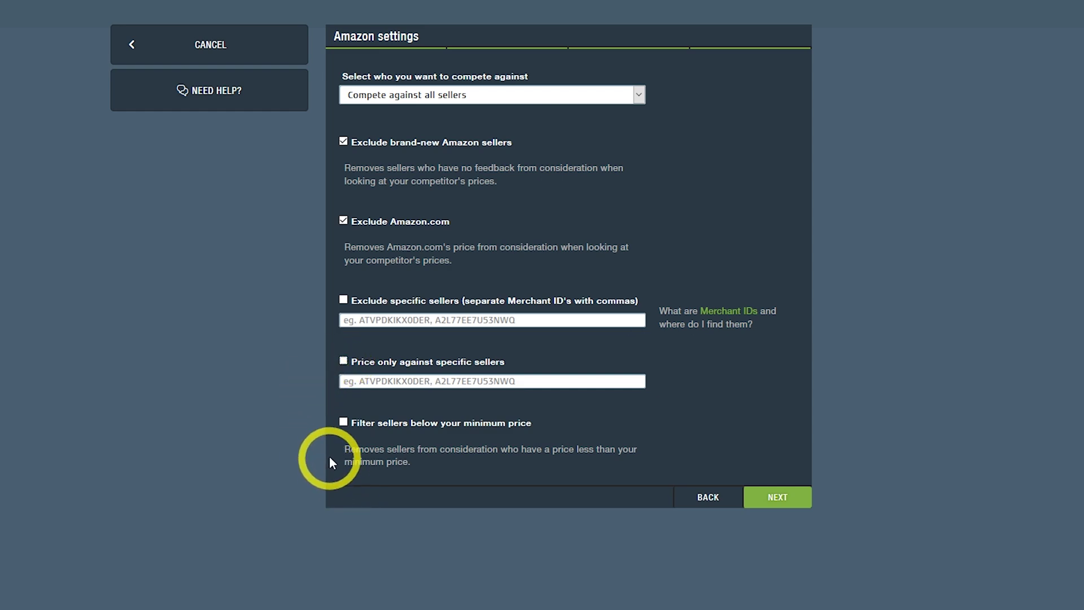
left_click(344, 423)
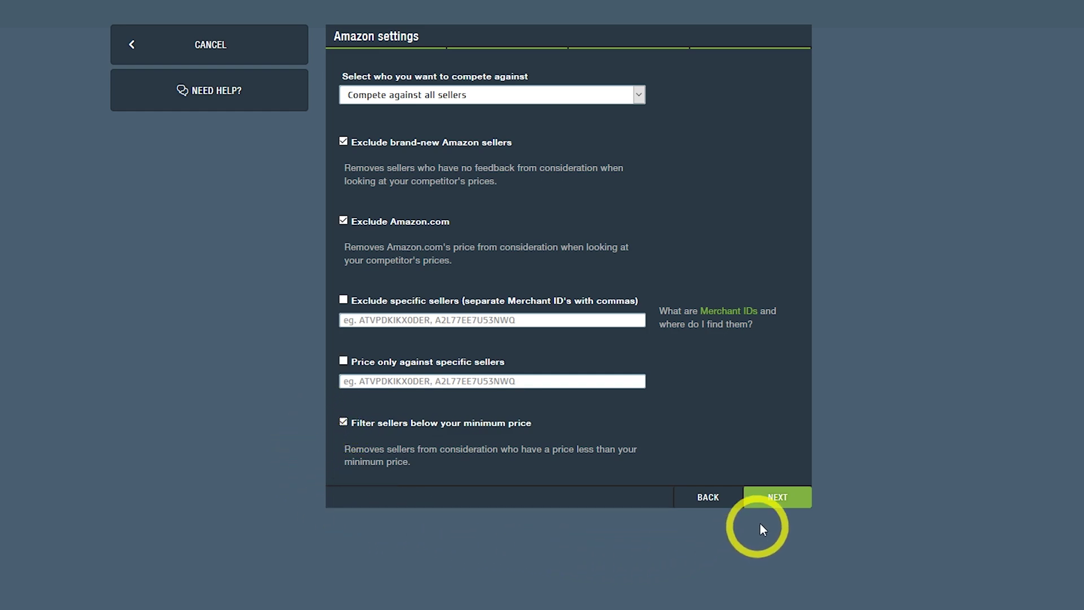
left_click(777, 498)
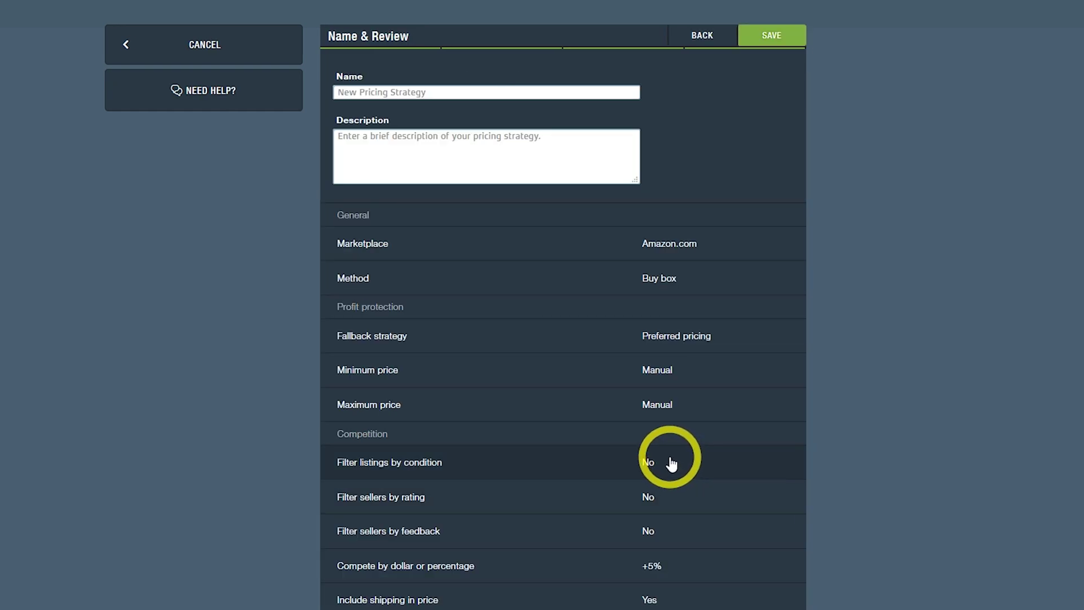
Name the strategy BuyBox, save it and confirm with PROCEED.
left_click(441, 90)
type("B")
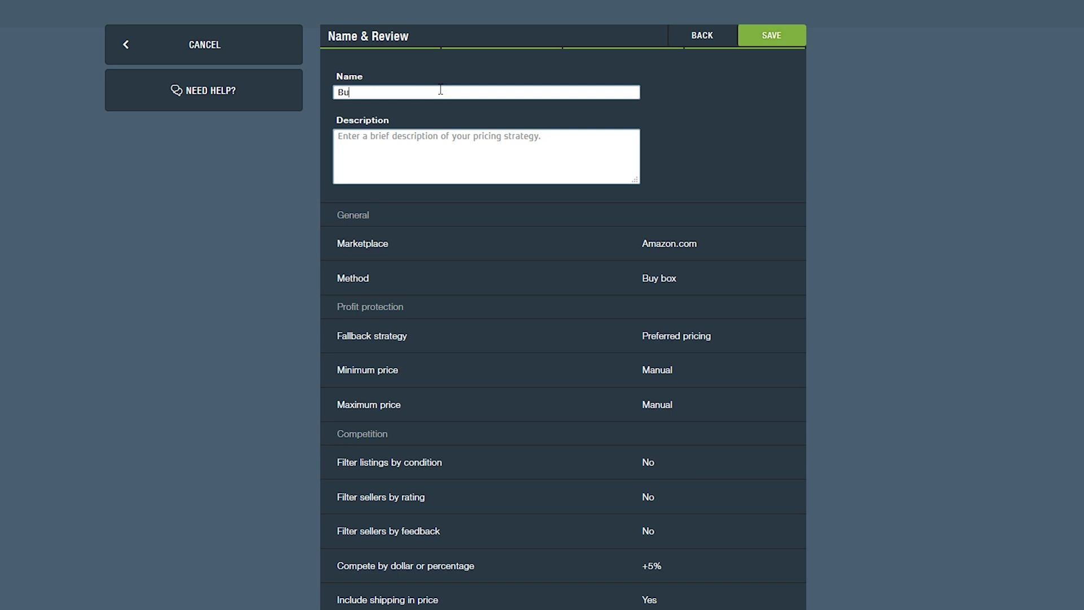
type("uyBox")
left_click(497, 146)
left_click(767, 36)
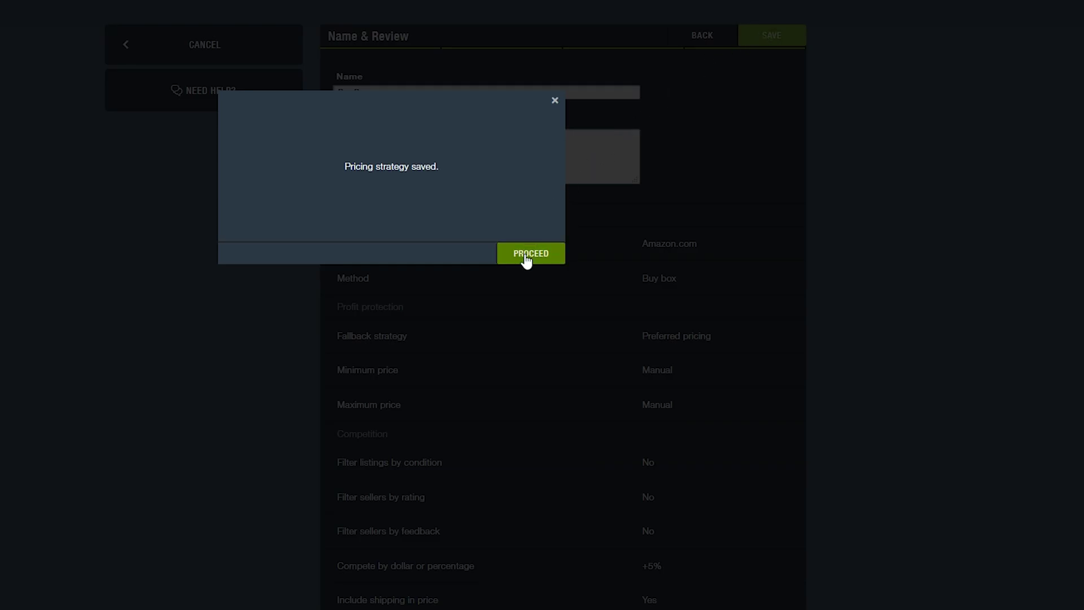
left_click(526, 260)
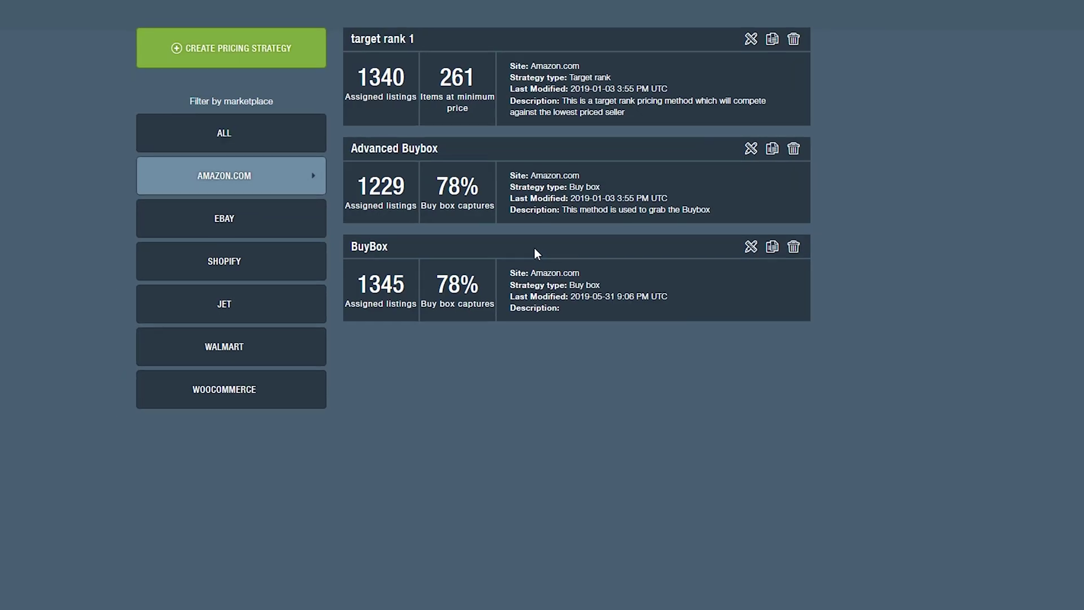